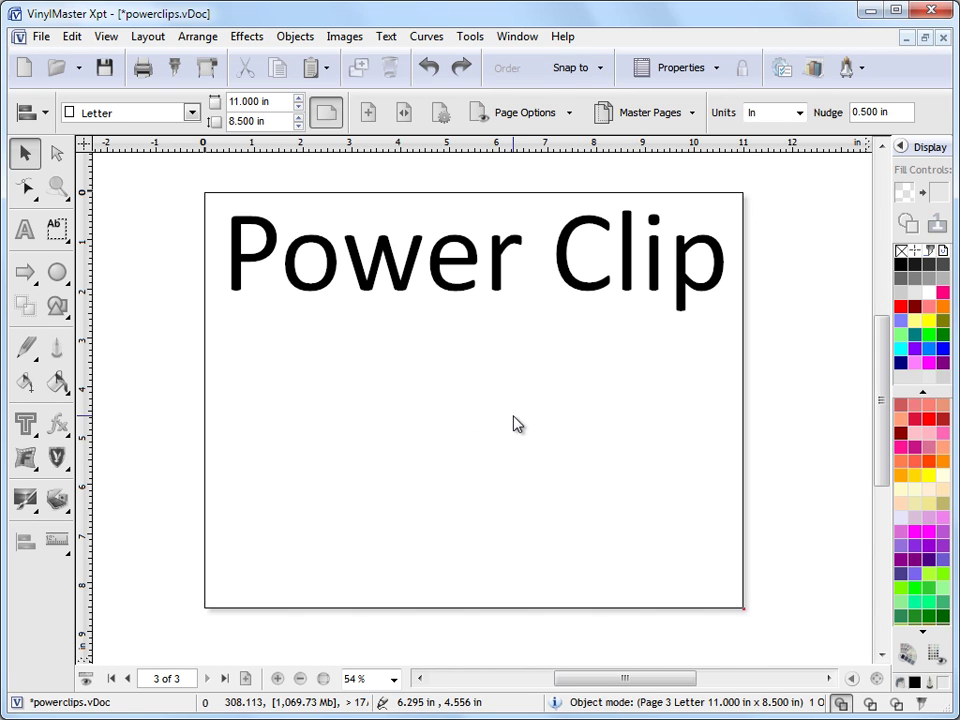
Go back from page 3 to page 2, with the clipped photo and the empty starburst outline
click(128, 679)
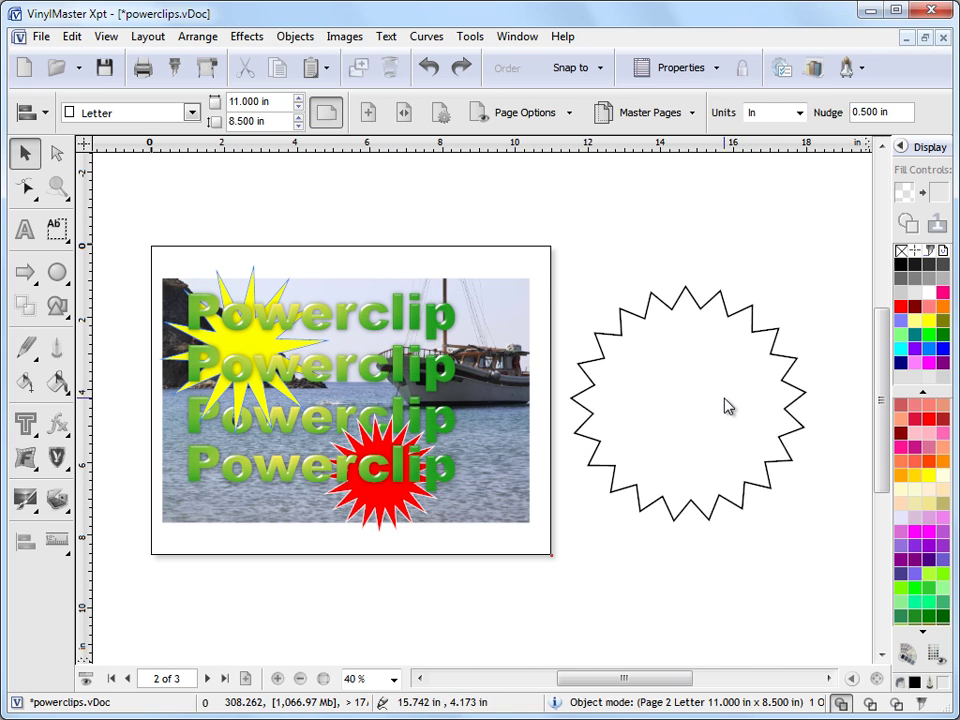
Move the starburst onto the photo, select everything, and create a power clip inside the starburst
click(737, 326)
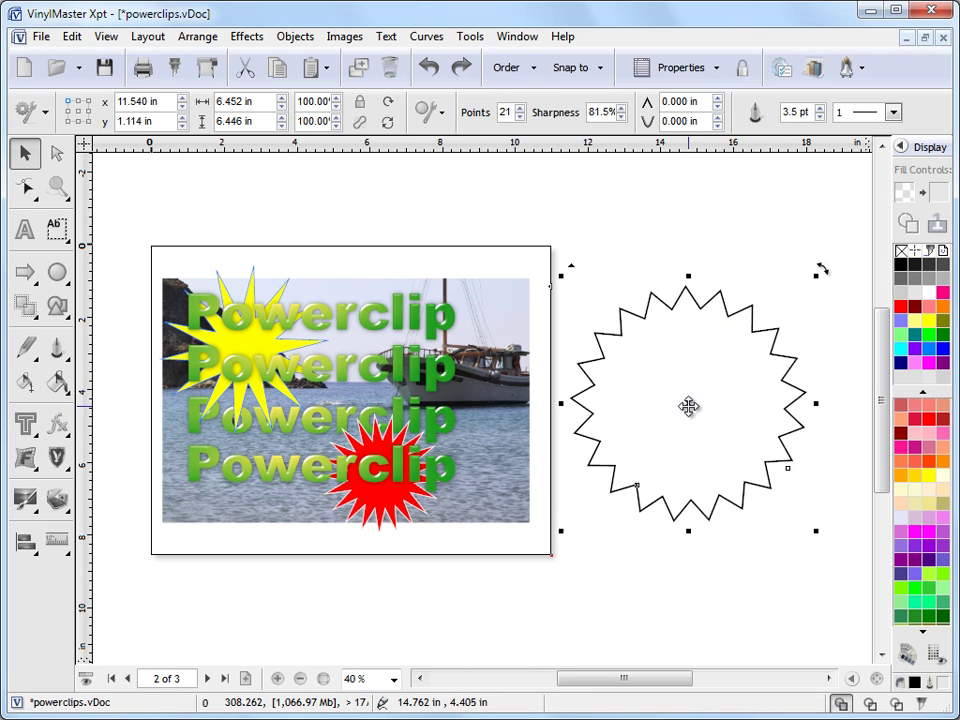
drag(688, 406, 306, 401)
click(581, 379)
drag(114, 232, 607, 609)
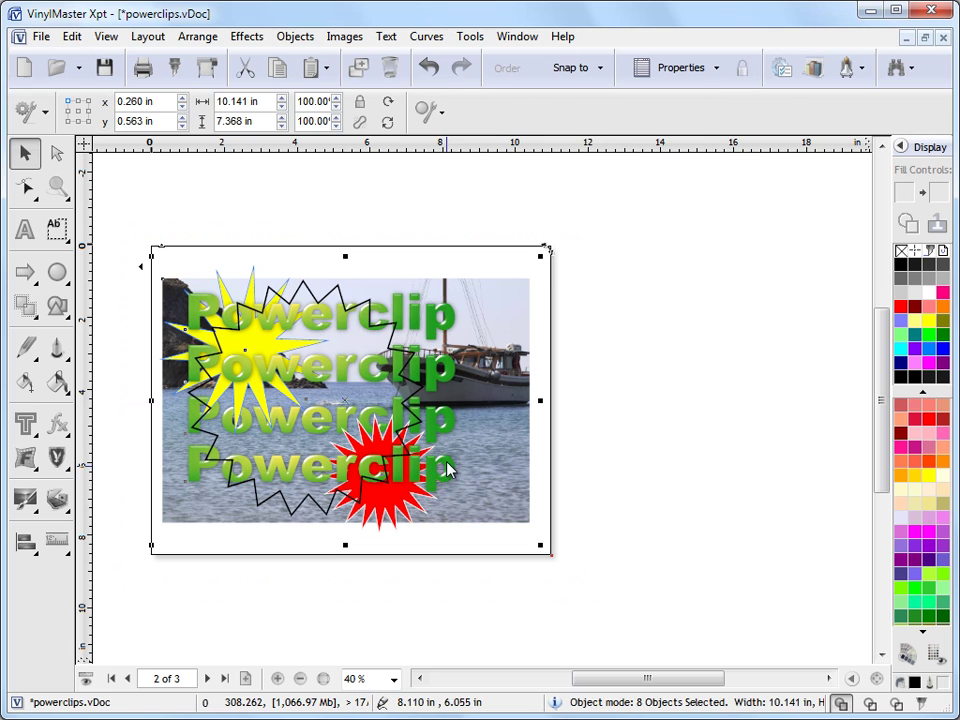
click(58, 384)
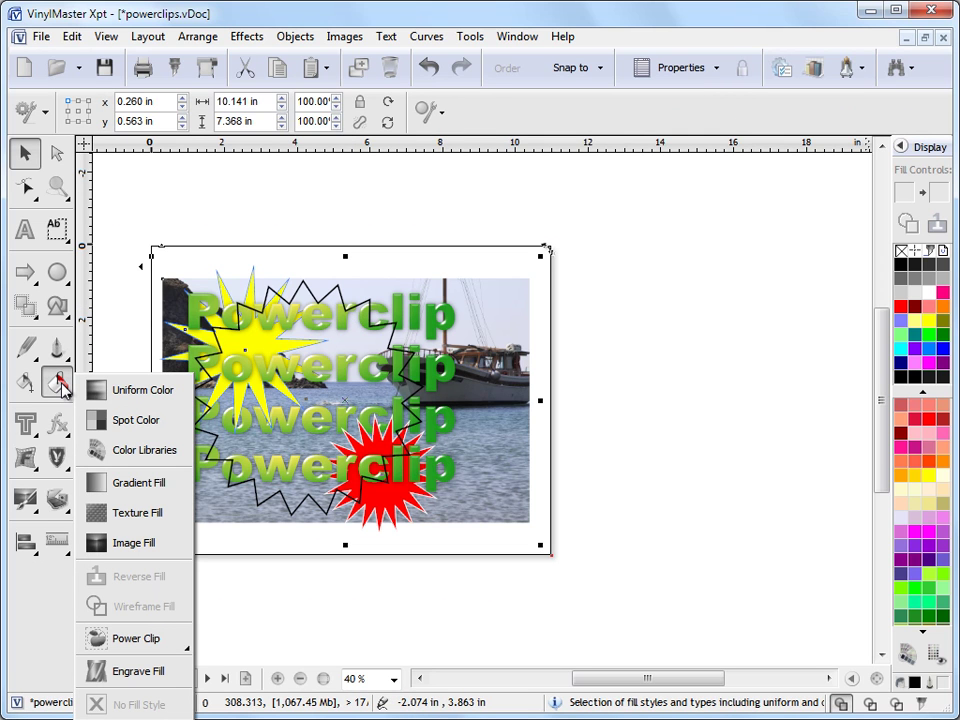
mouse_move(129, 636)
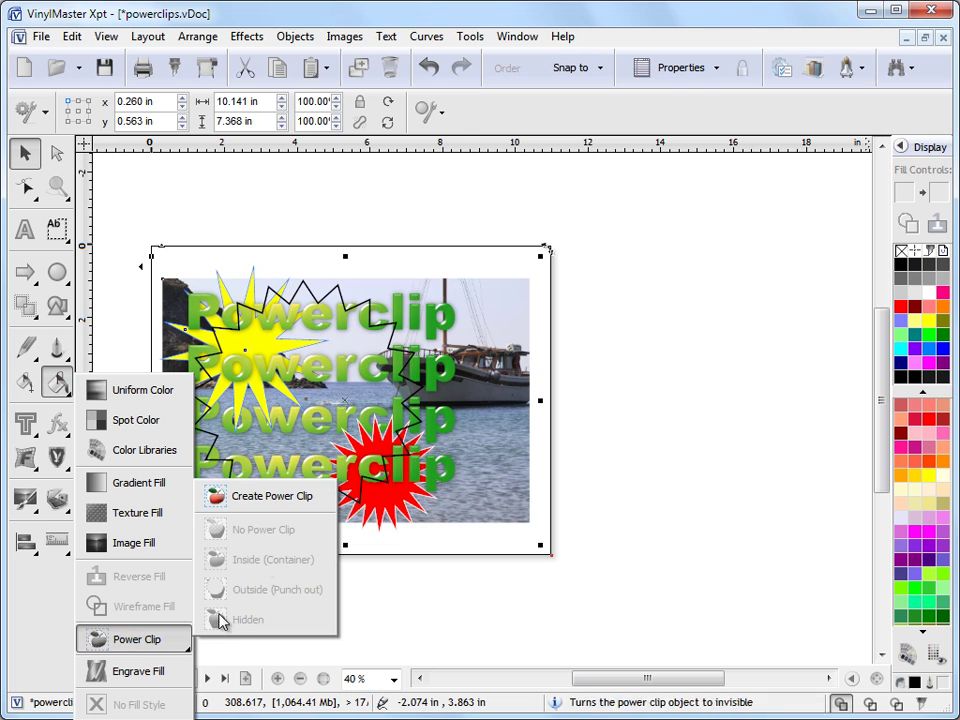
click(287, 500)
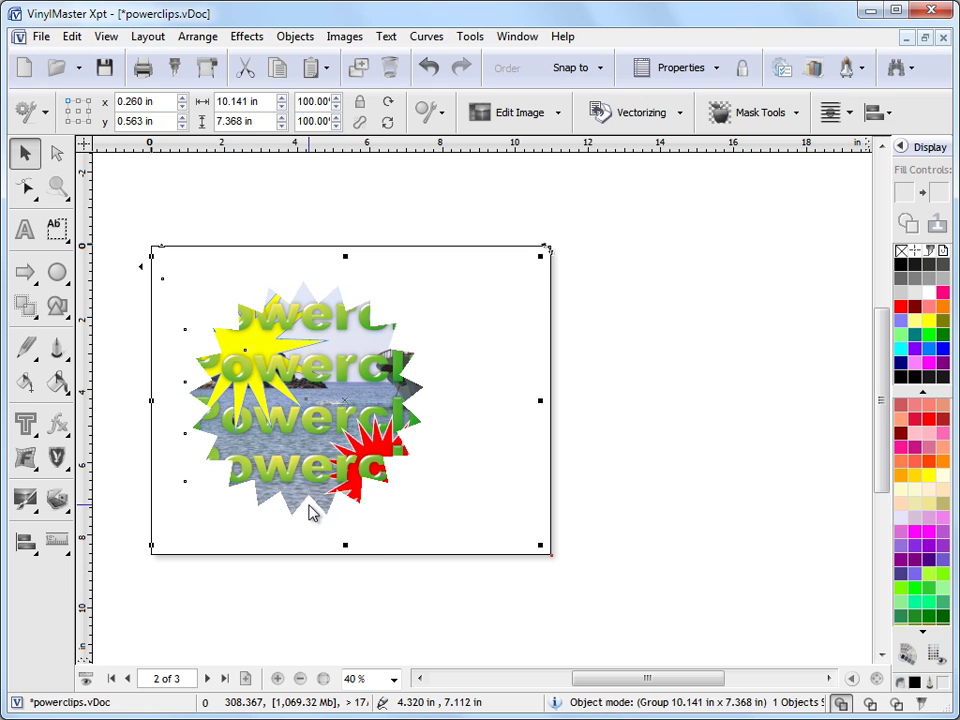
Shift the power clip group slightly to x 0.286 in, y 0.588 in
click(411, 593)
click(364, 489)
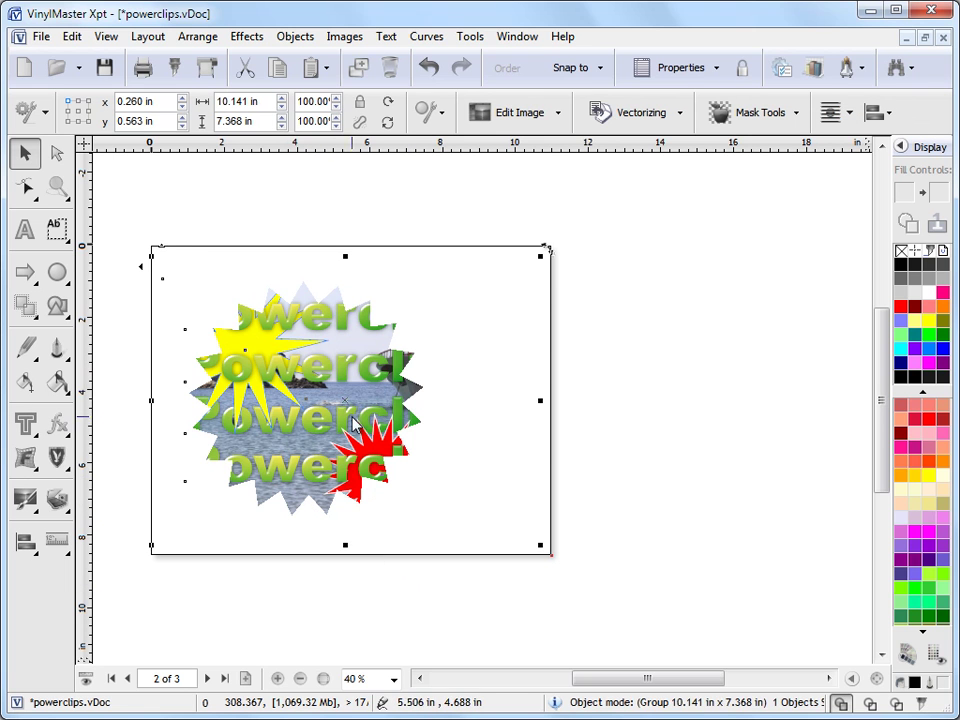
drag(354, 425, 325, 411)
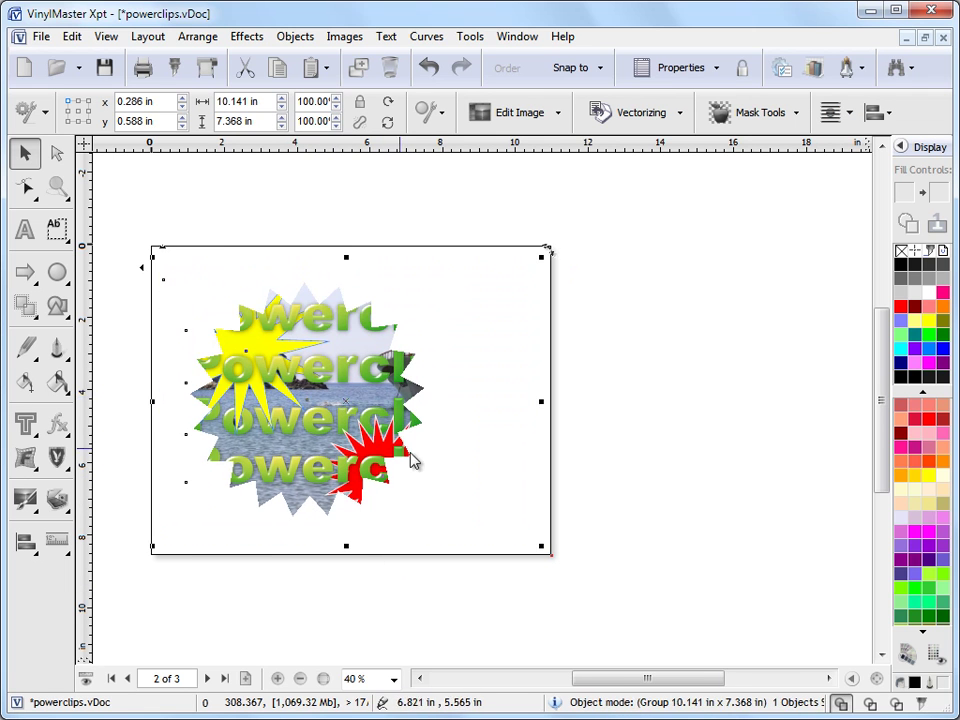
click(485, 594)
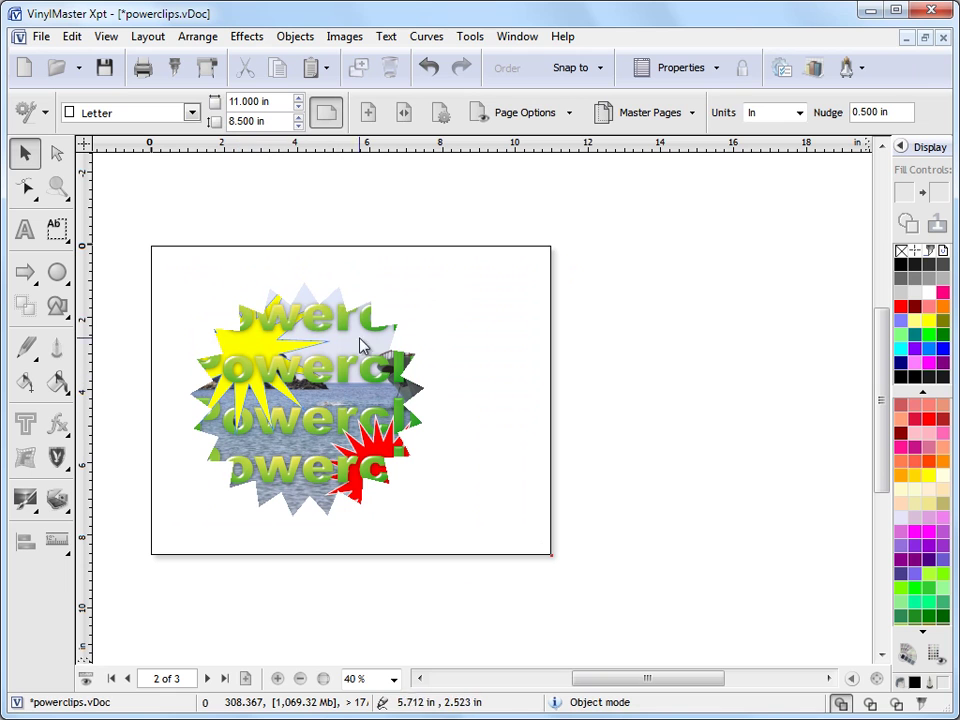
click(312, 410)
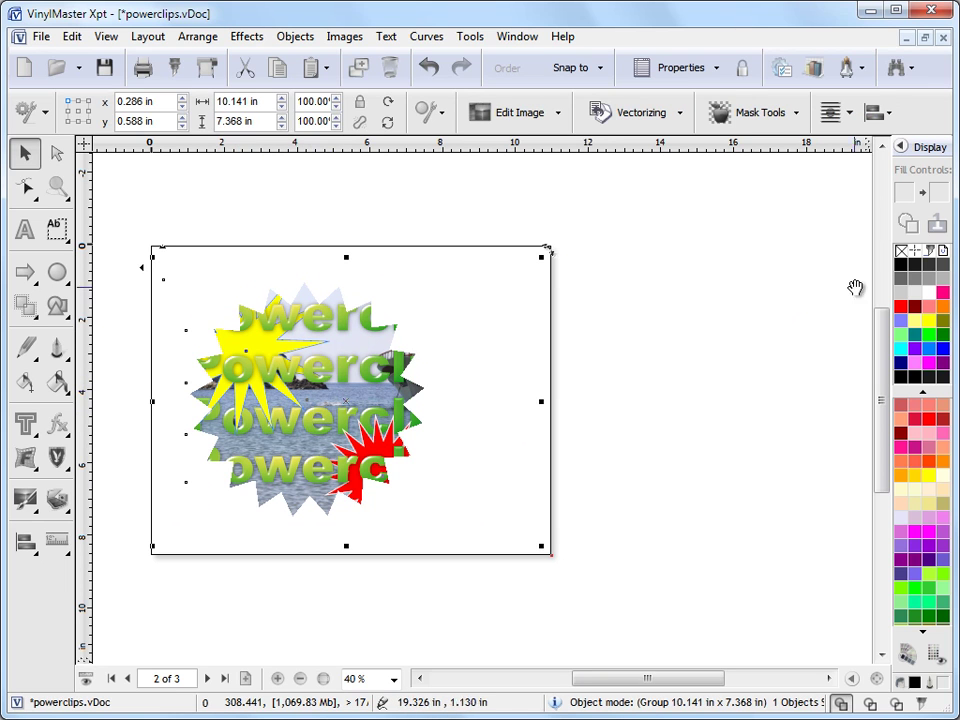
Show the Document Properties object tree and zoom in on the clipped star artwork
click(900, 150)
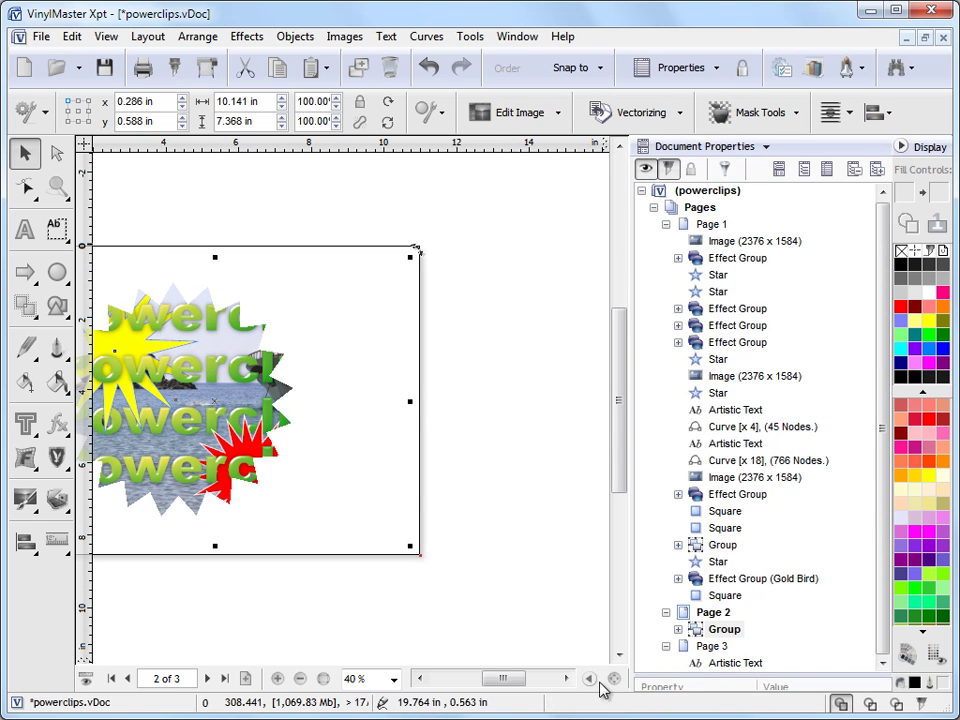
drag(505, 680, 488, 681)
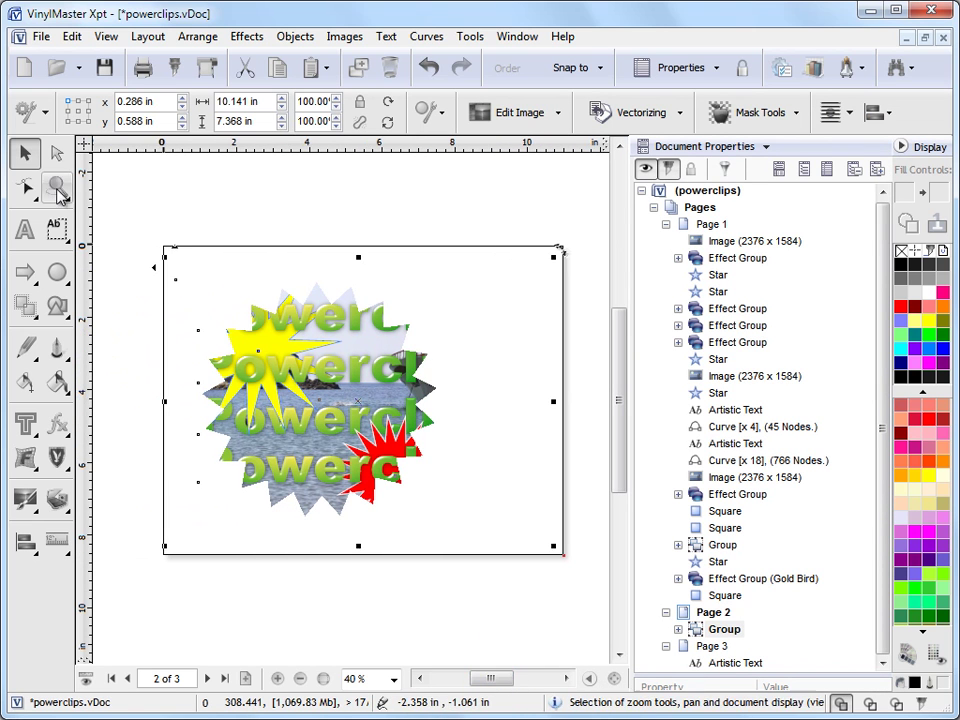
click(57, 186)
drag(175, 258, 426, 516)
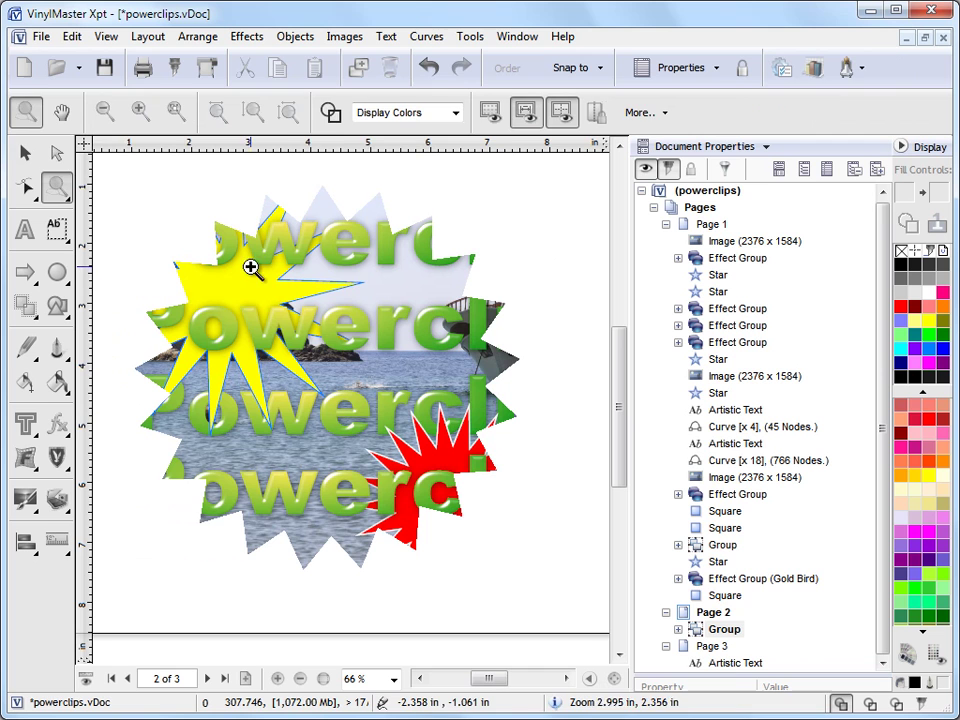
click(32, 160)
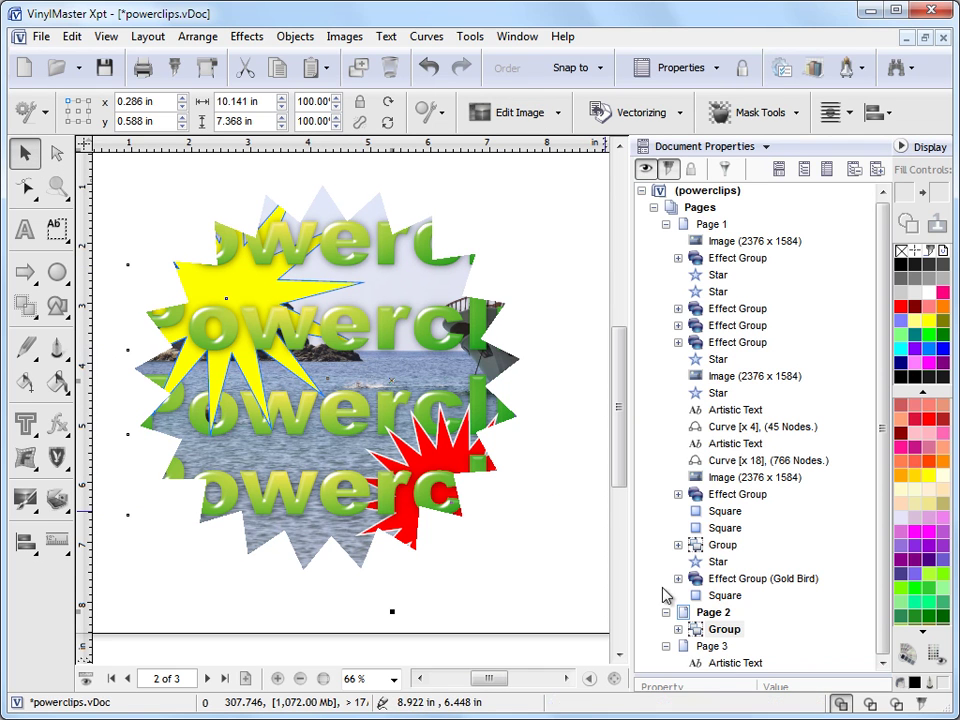
Expand Page 2's Group to list its image, stars and effect groups
click(727, 631)
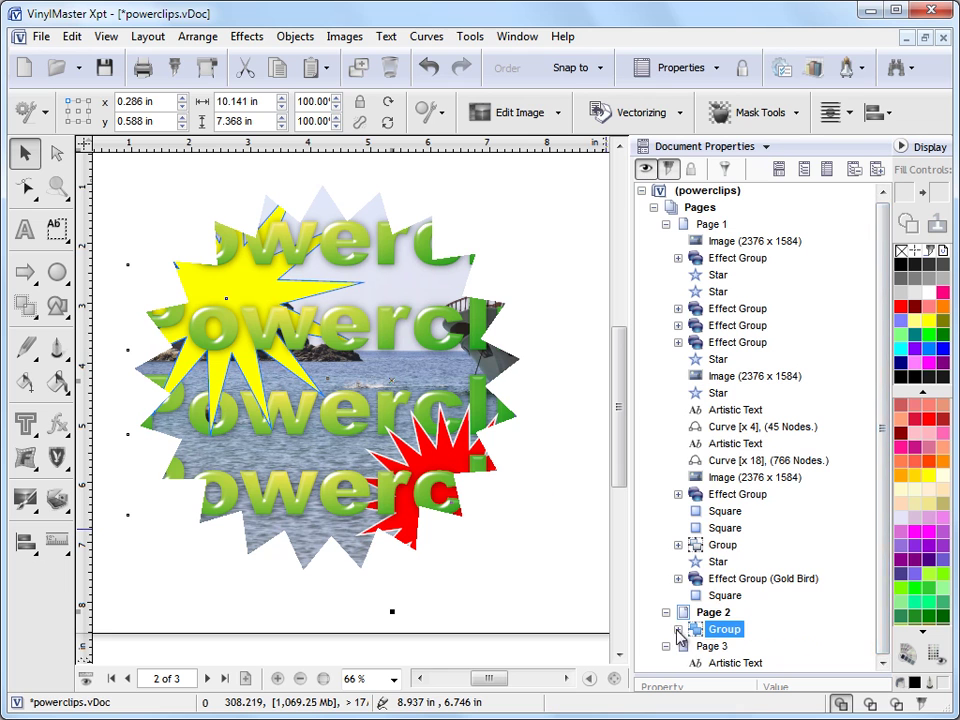
click(678, 629)
drag(894, 514, 868, 654)
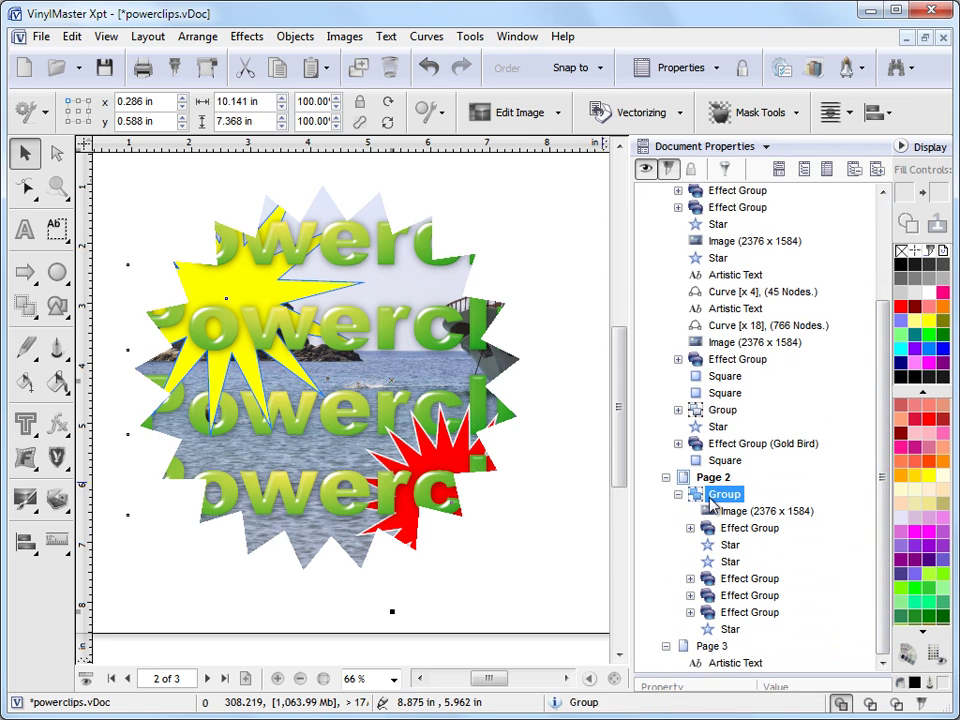
Make the red star sky blue and move it to the artwork's centre
click(731, 562)
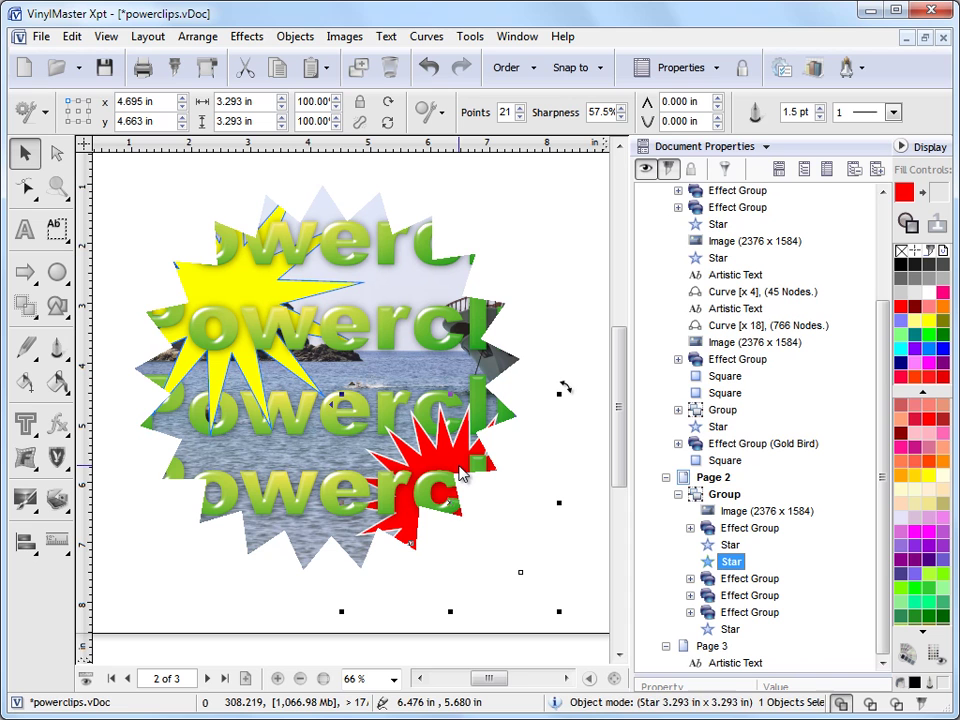
click(933, 376)
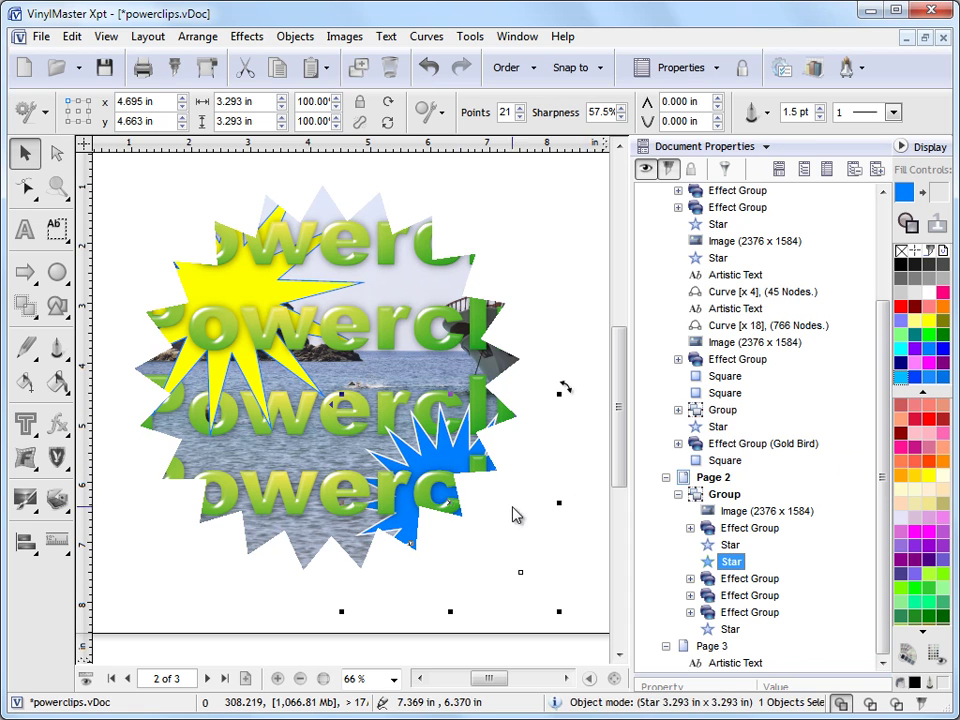
drag(445, 505, 314, 359)
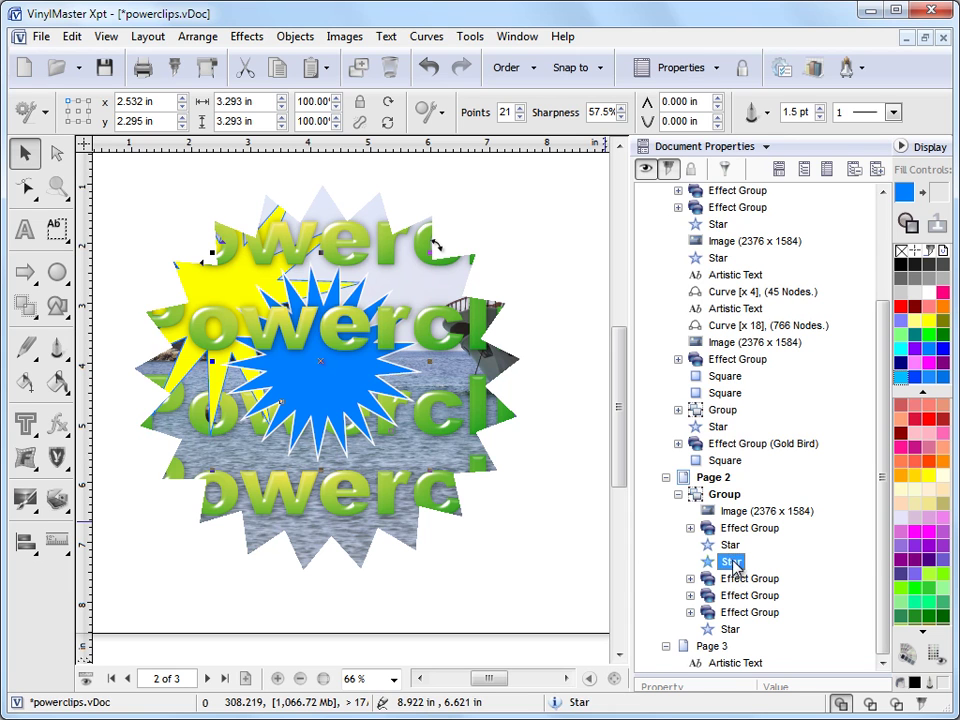
Nudge the yellow star and reorder the Star rows so the blue star sits in front
drag(735, 567, 712, 545)
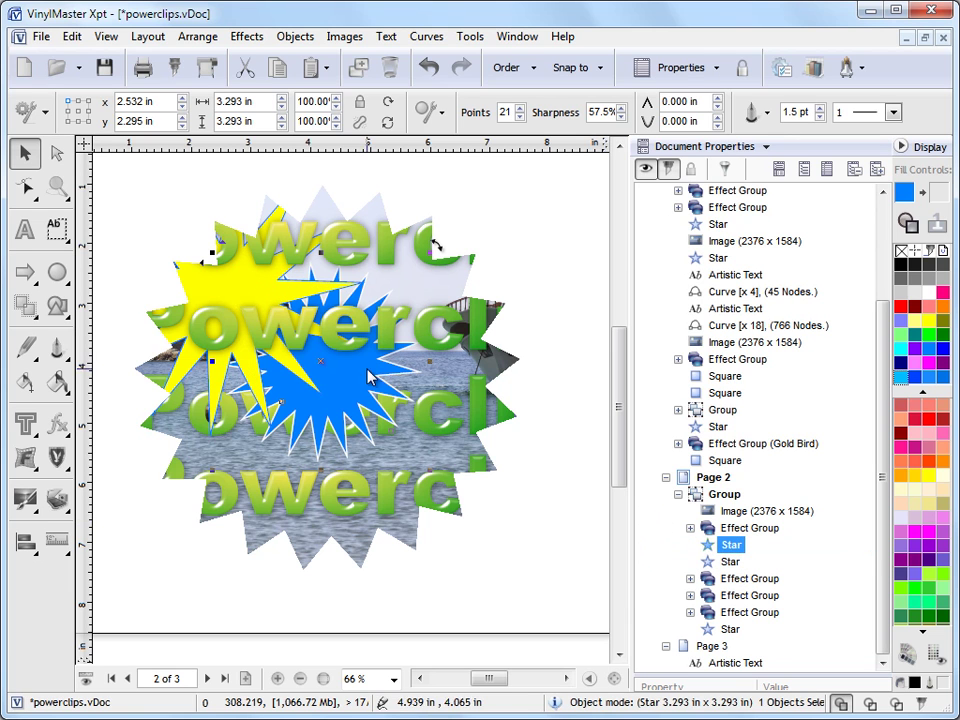
click(709, 561)
drag(228, 300, 234, 294)
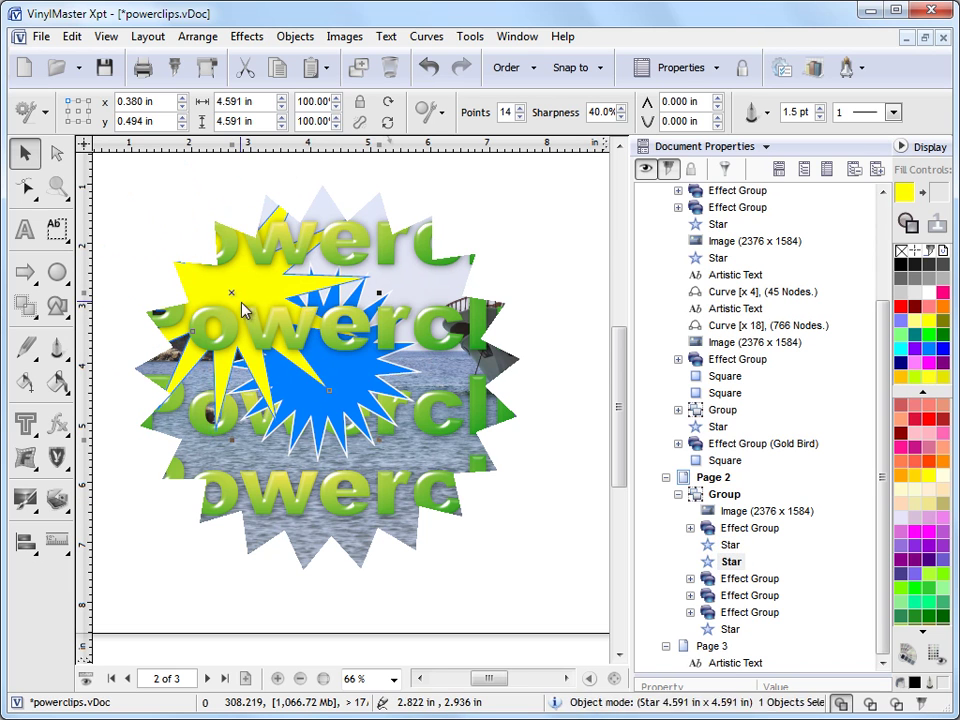
drag(705, 562, 678, 543)
Select the blue star inside the power clip and move it toward the lower right
click(356, 375)
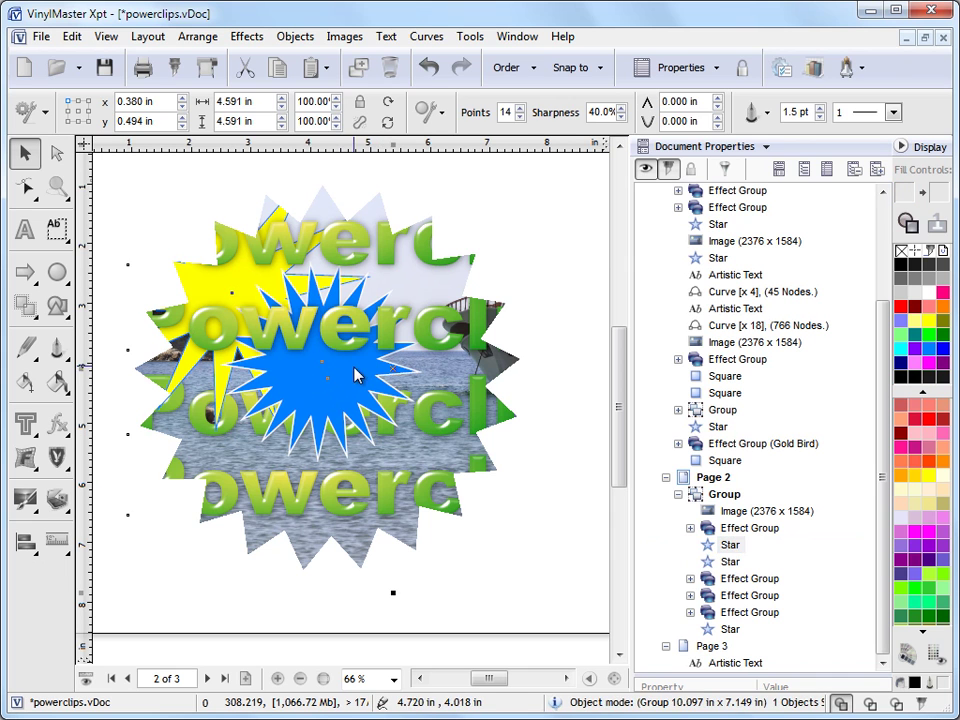
click(731, 561)
drag(325, 363, 417, 490)
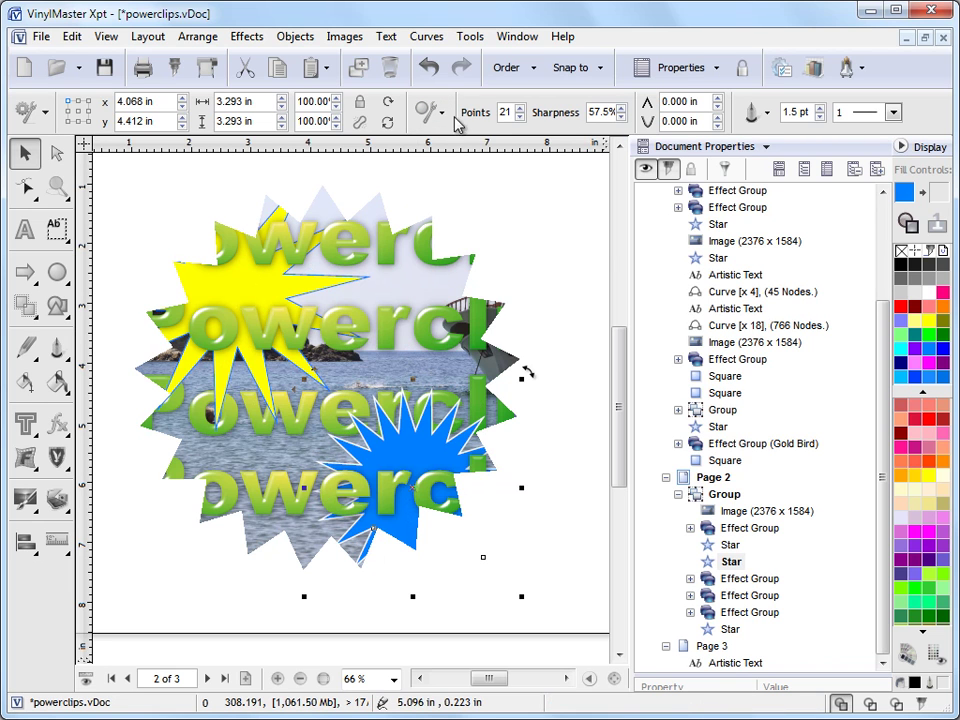
Reduce the blue star to 16 points with 0.500 in outer and inner corner radii
click(519, 117)
click(519, 117)
click(519, 117)
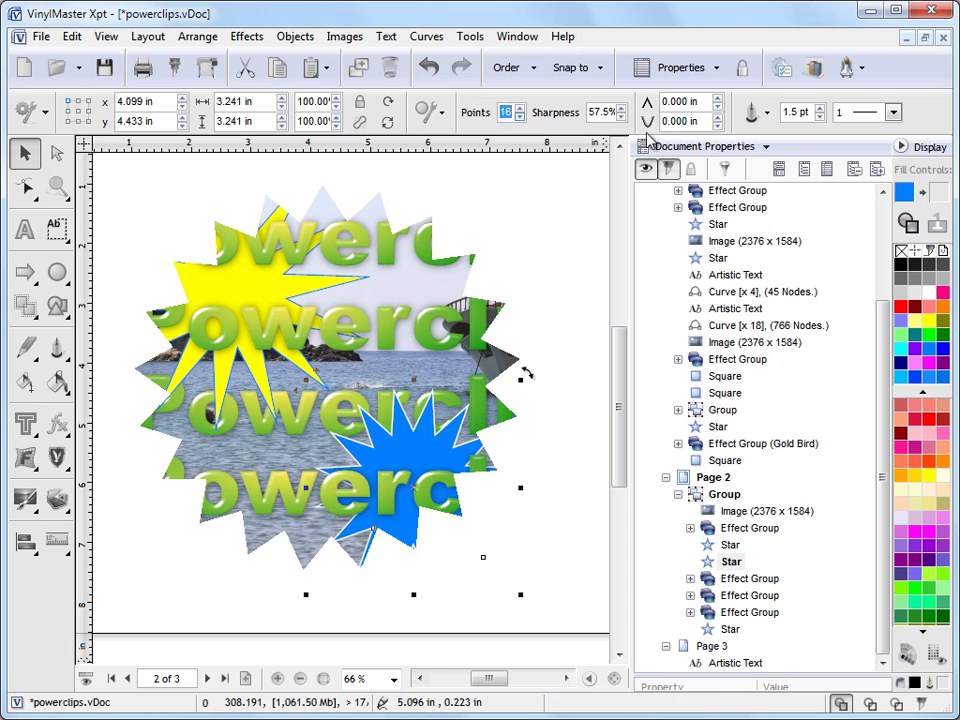
click(718, 101)
click(719, 117)
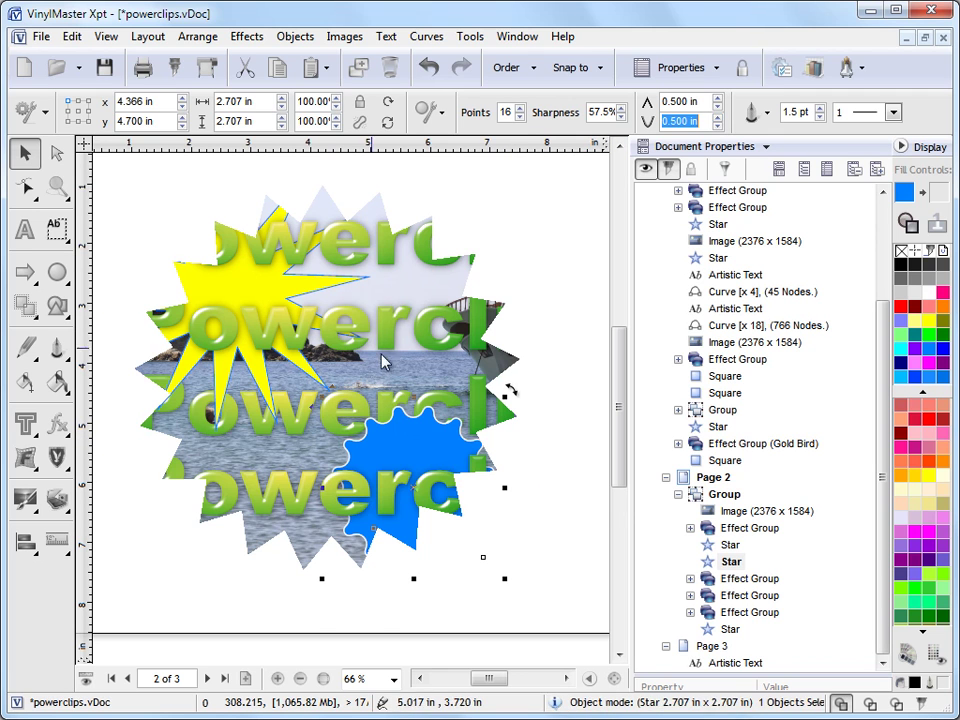
click(722, 579)
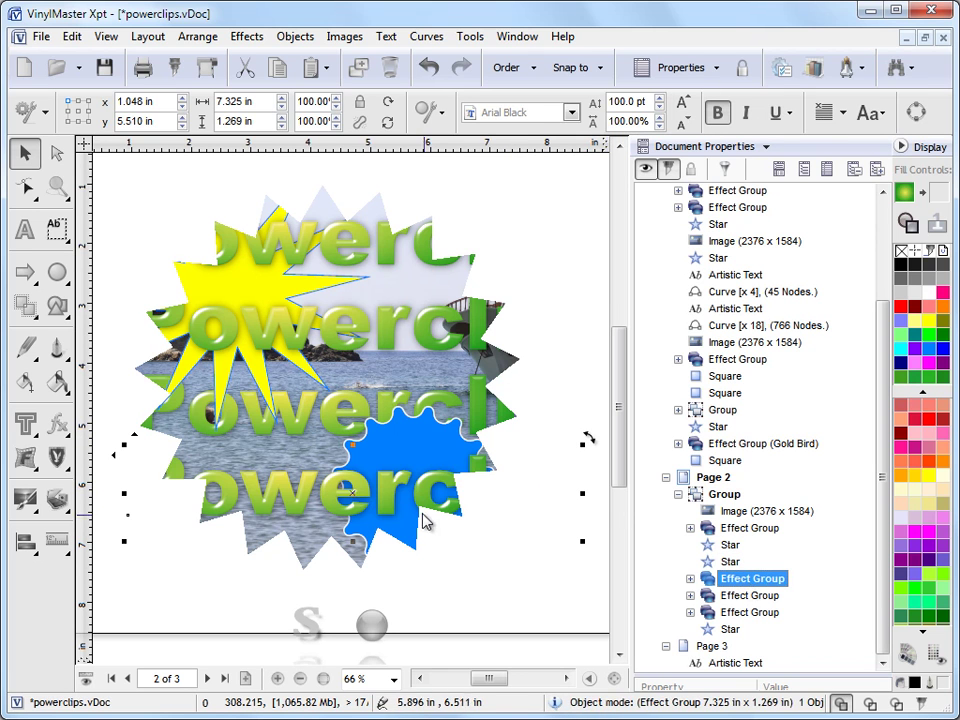
Nudge one Powerclip text row, then move the photo to x -0.329 in, y 0.896 in showing the boat
mouse_move(353, 496)
mouse_down()
mouse_move(369, 509)
mouse_move(358, 497)
mouse_up()
click(728, 508)
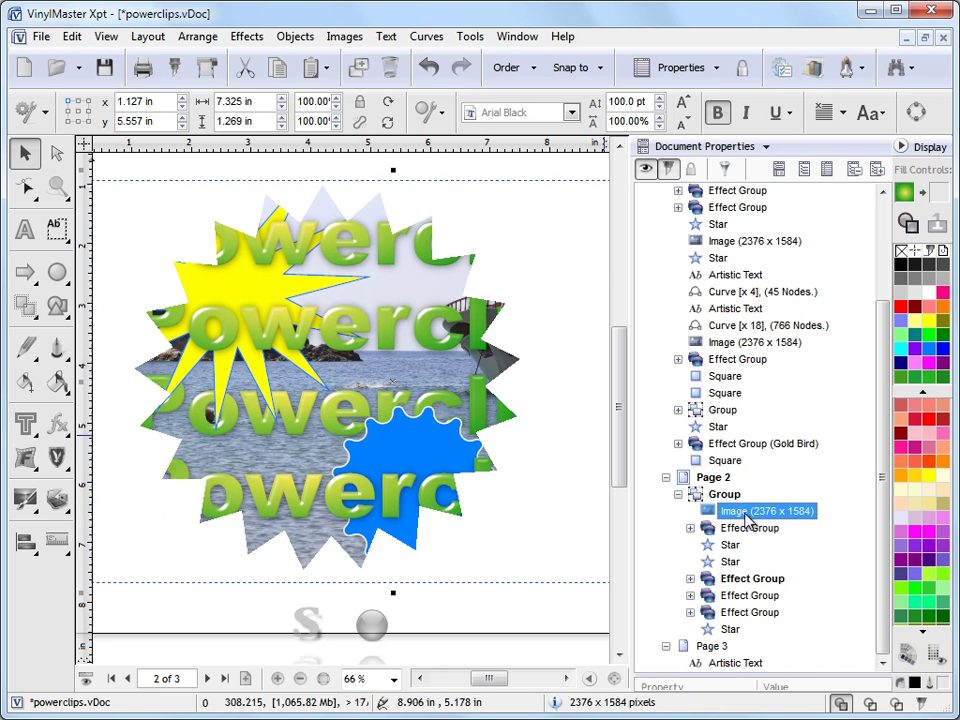
drag(394, 386, 356, 385)
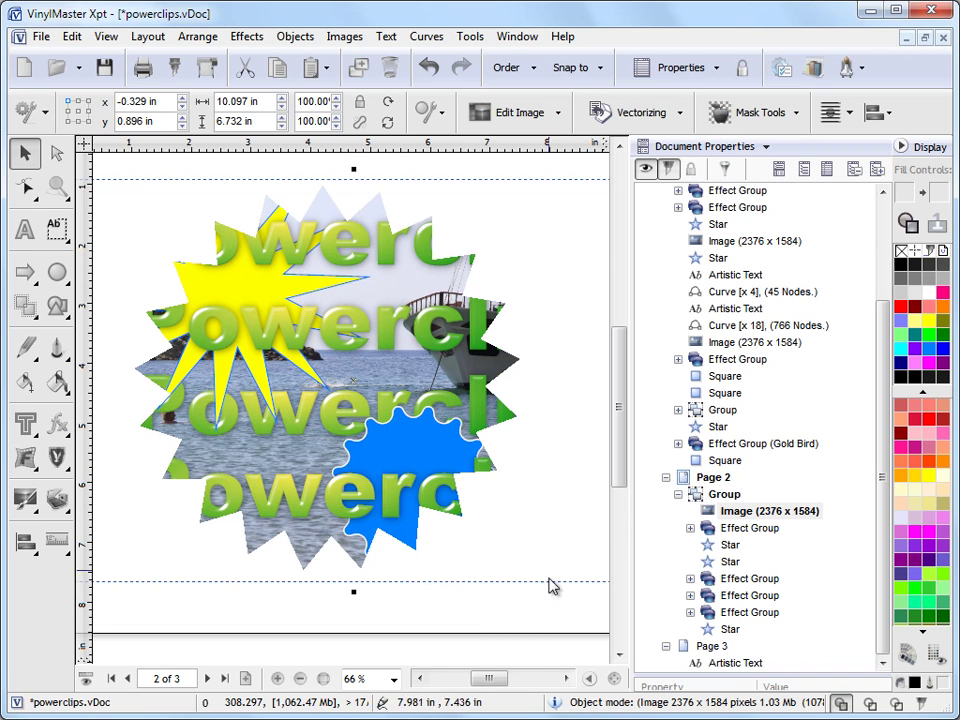
Close the Document Properties panel and zoom to show the whole page
click(548, 632)
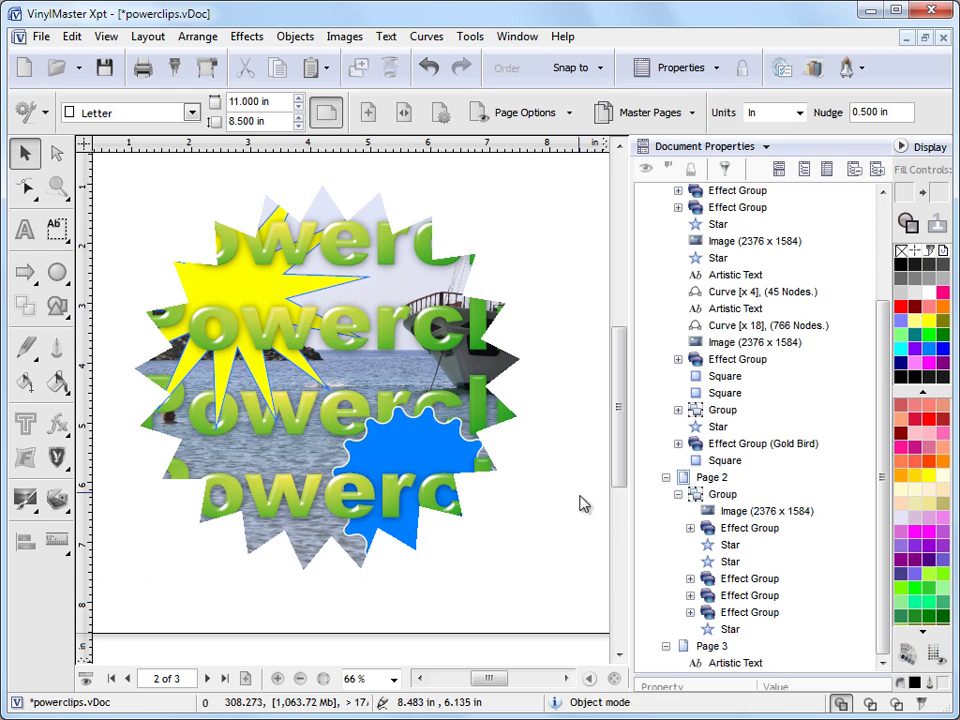
click(901, 146)
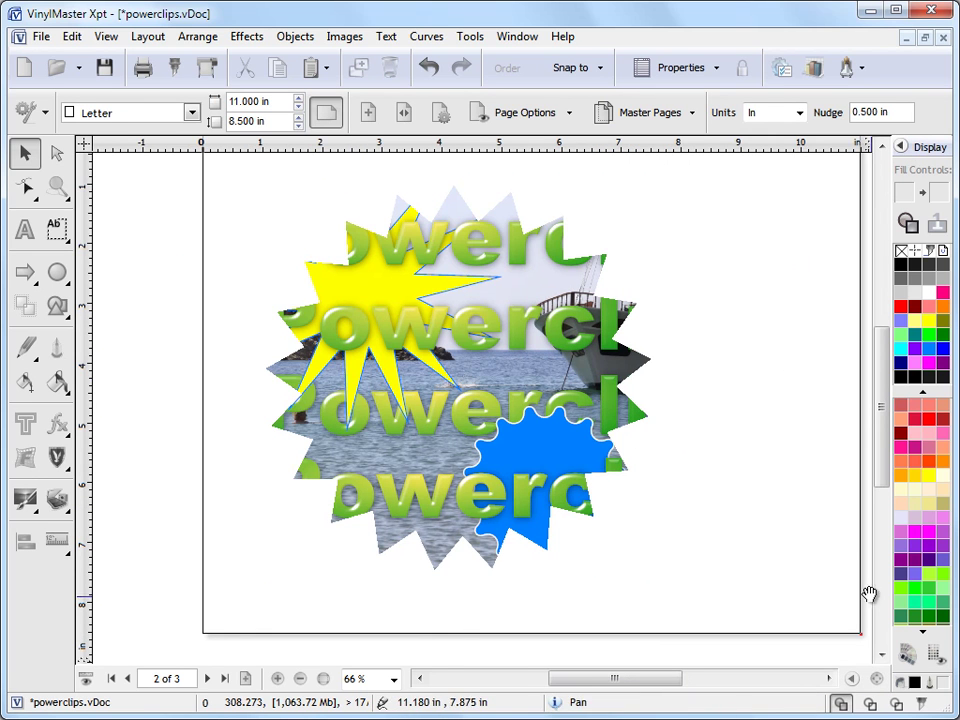
click(877, 679)
Move the power clip group to x -0.137 in, y 0.399 in and enlarge it to 10.174×7.188 in
click(462, 381)
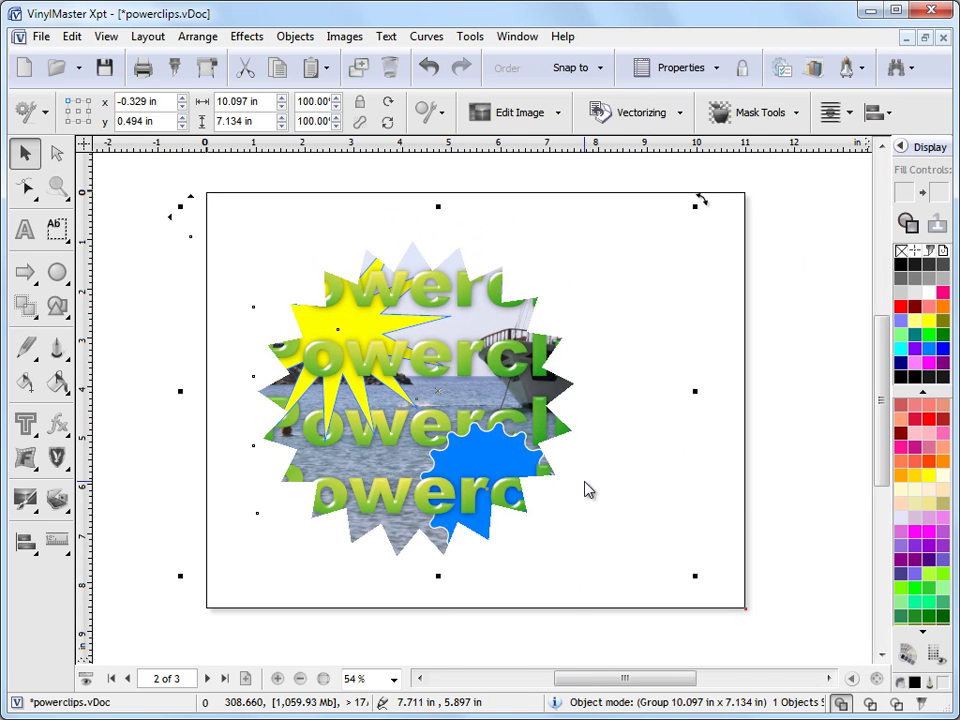
drag(429, 396, 456, 393)
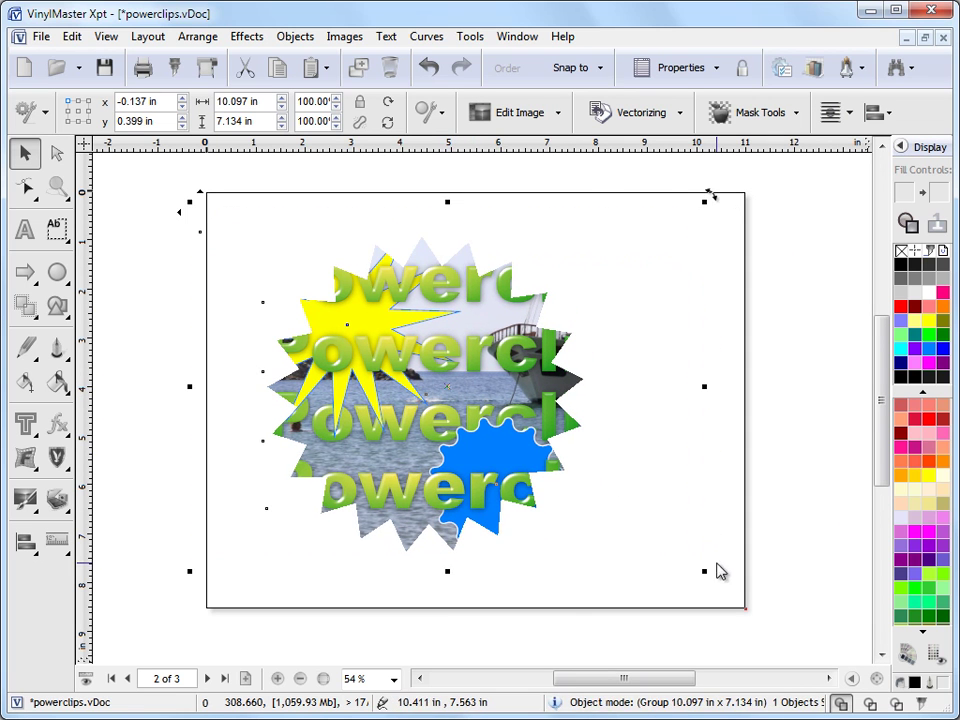
mouse_move(705, 571)
mouse_down()
mouse_move(664, 546)
mouse_move(707, 574)
mouse_up()
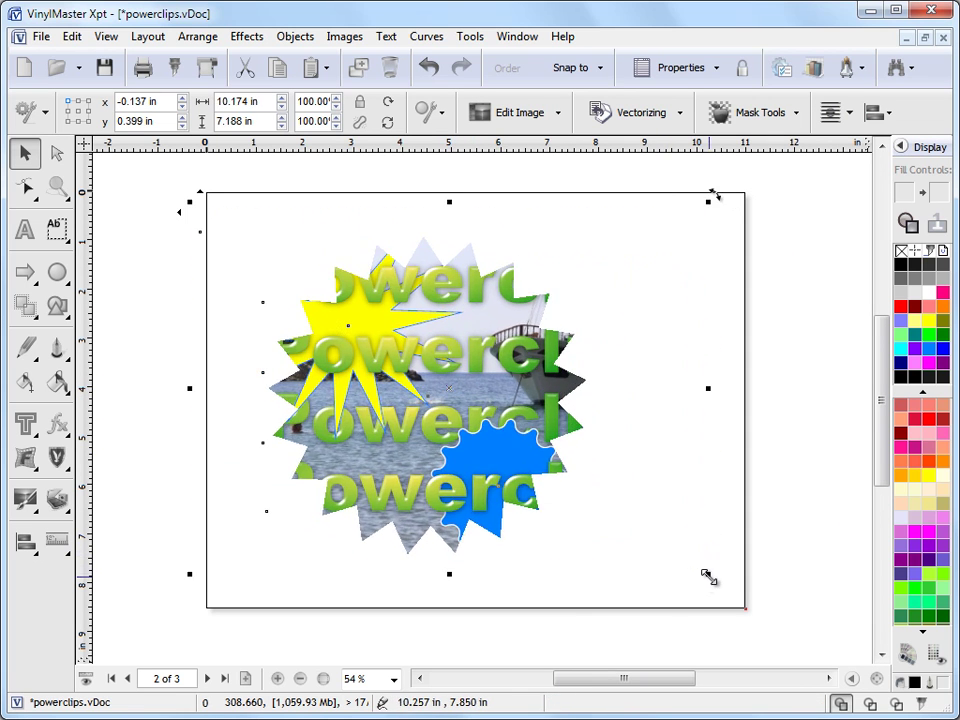
Preview the power clip in Outside (Punch out) mode
click(18, 392)
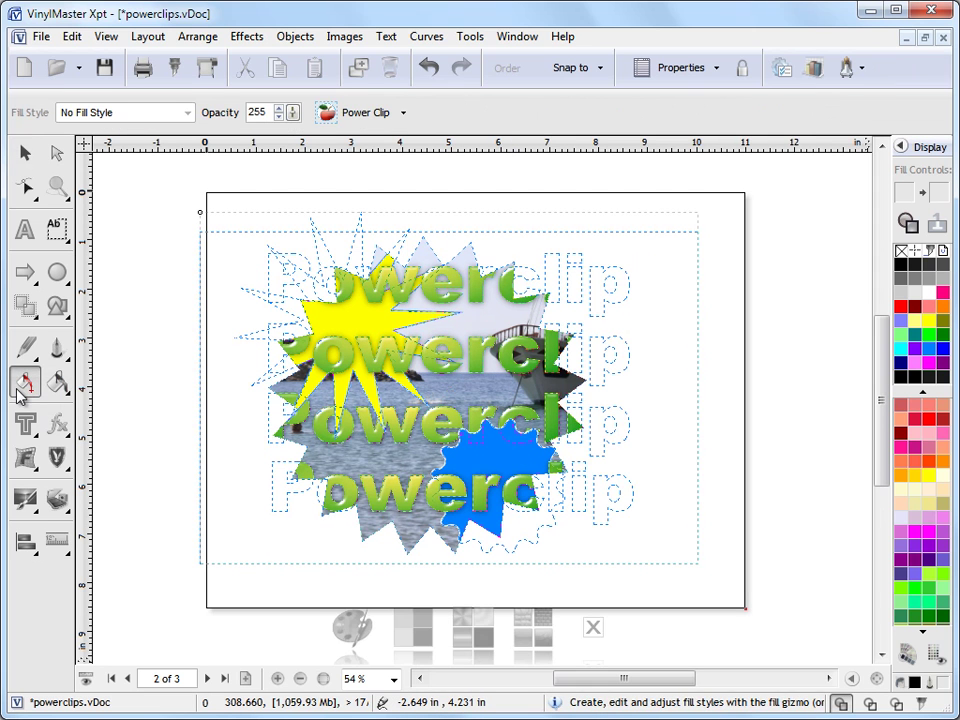
click(362, 119)
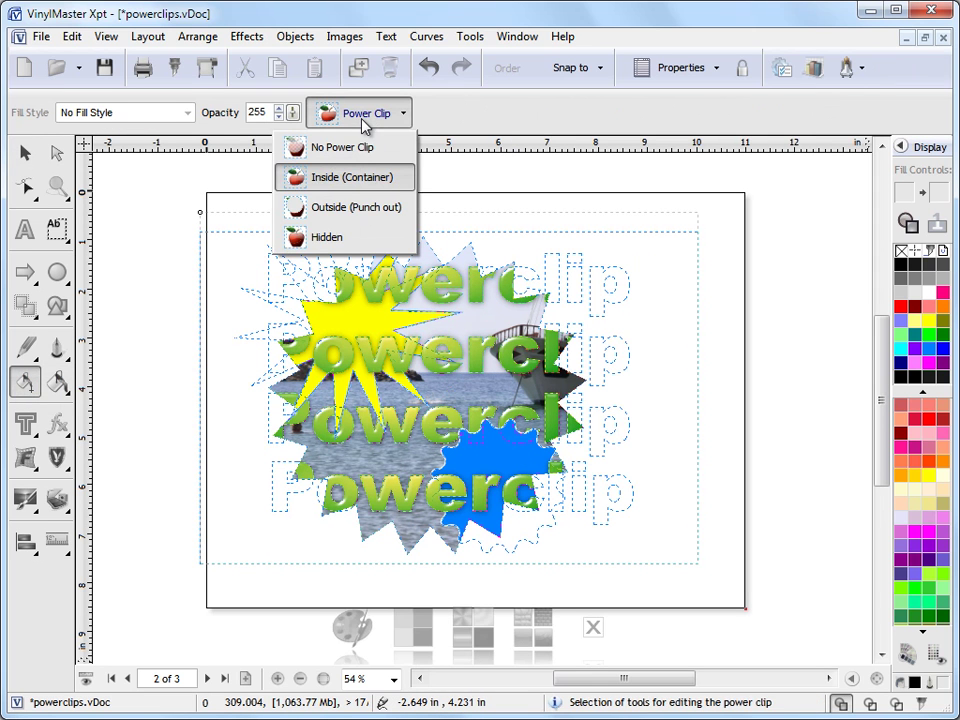
click(356, 209)
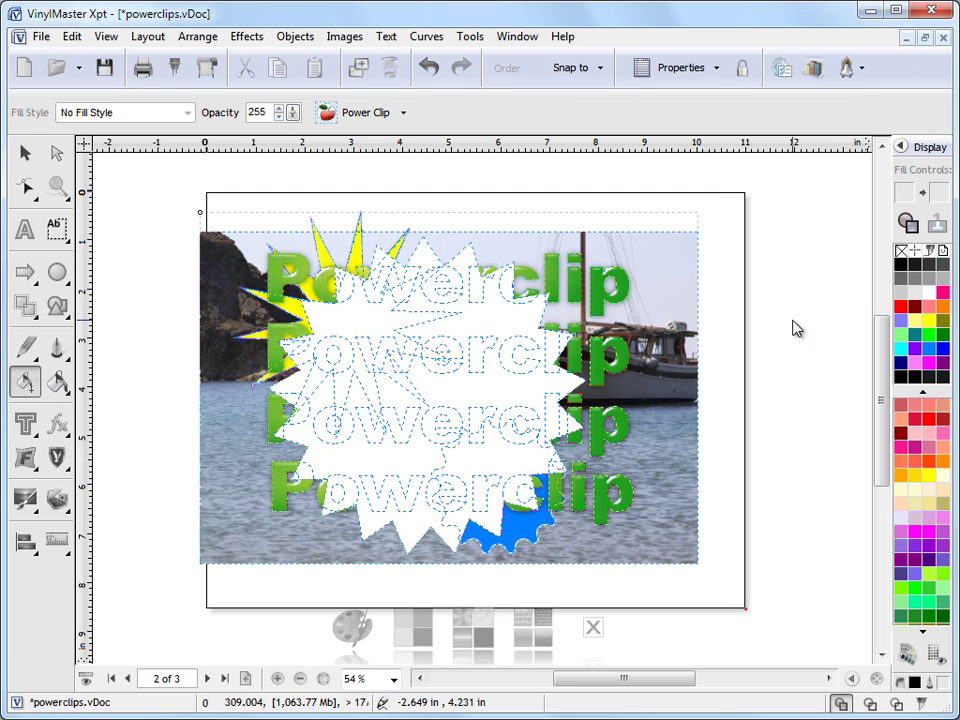
click(24, 152)
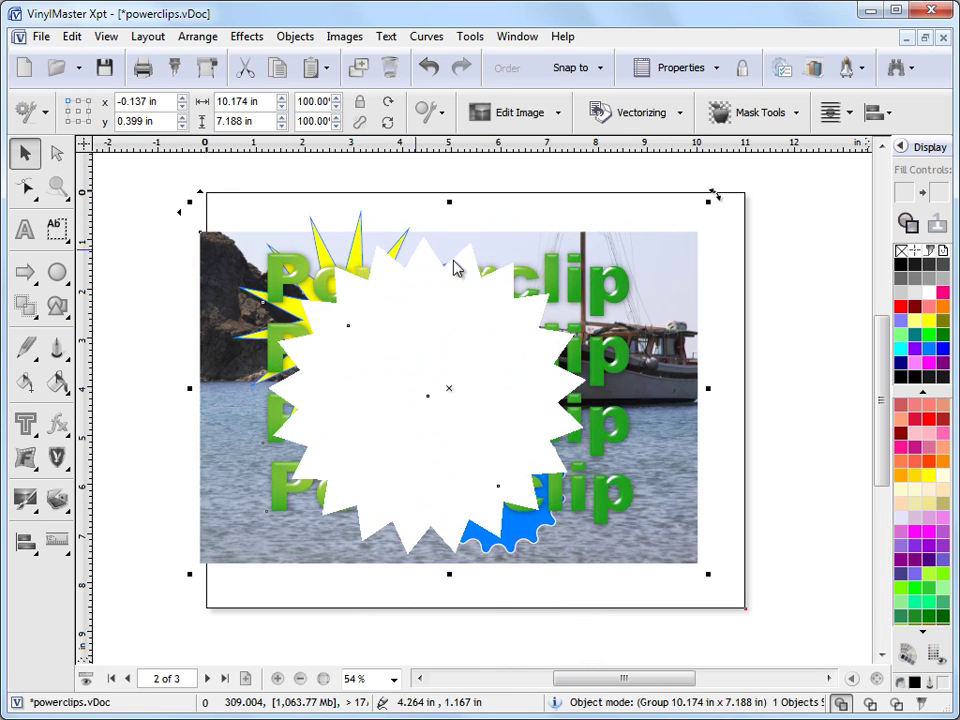
click(806, 296)
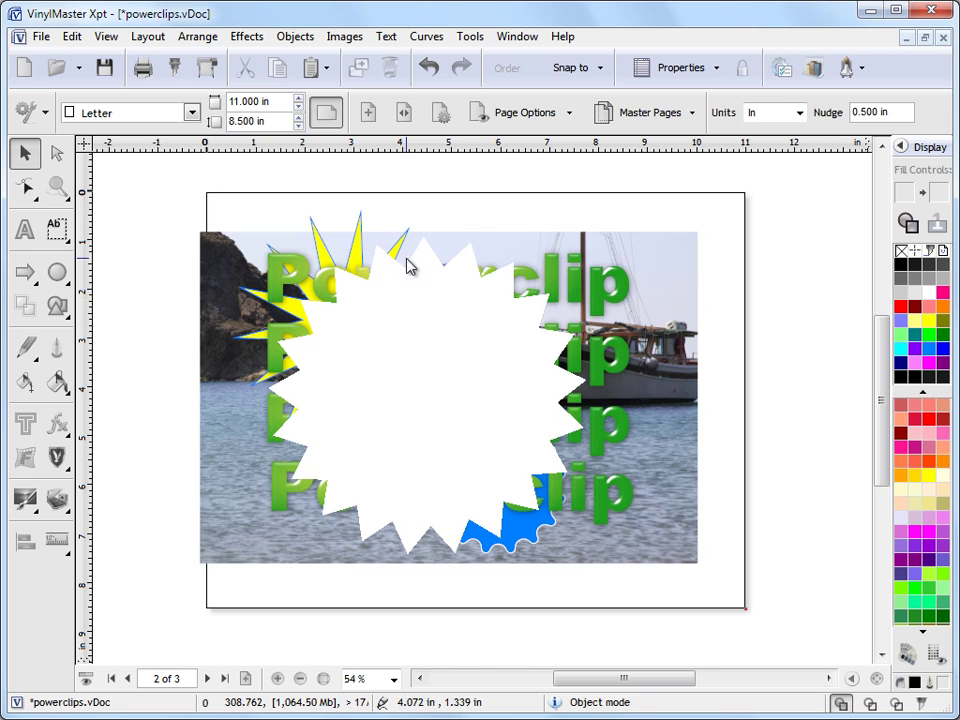
Restore Inside (Container) clipping and move the group up to x -0.195 in, y -0.042 in
click(553, 306)
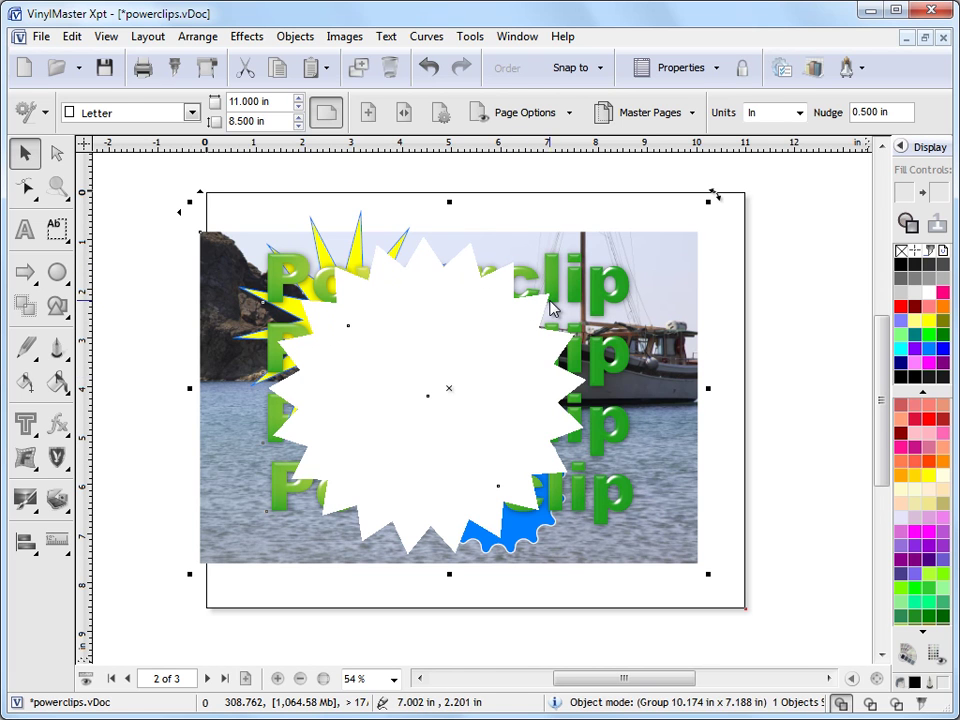
click(26, 384)
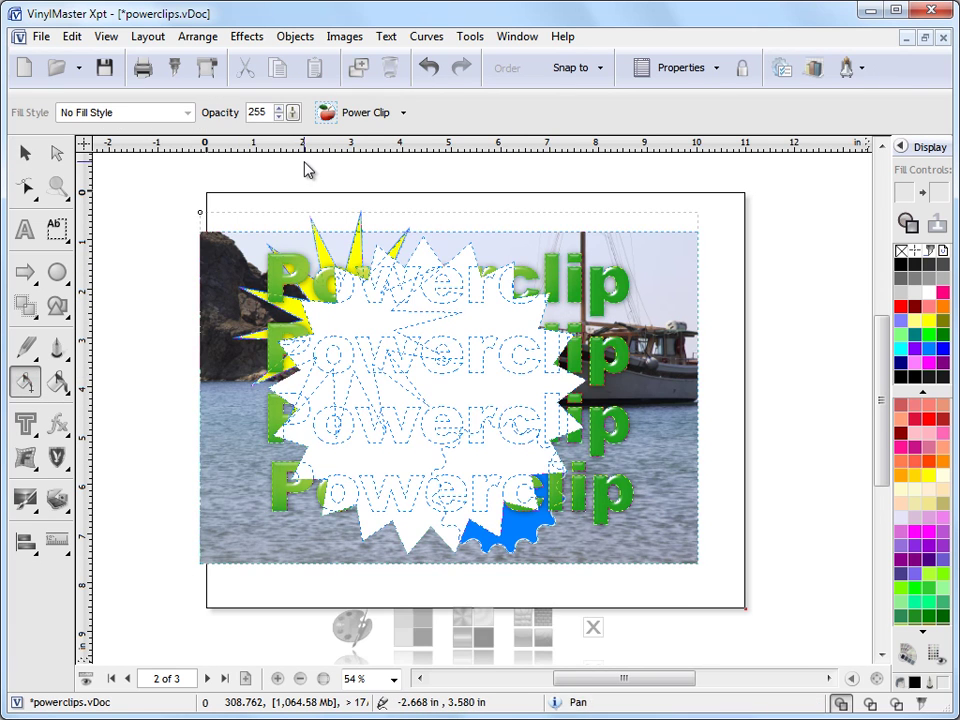
click(366, 116)
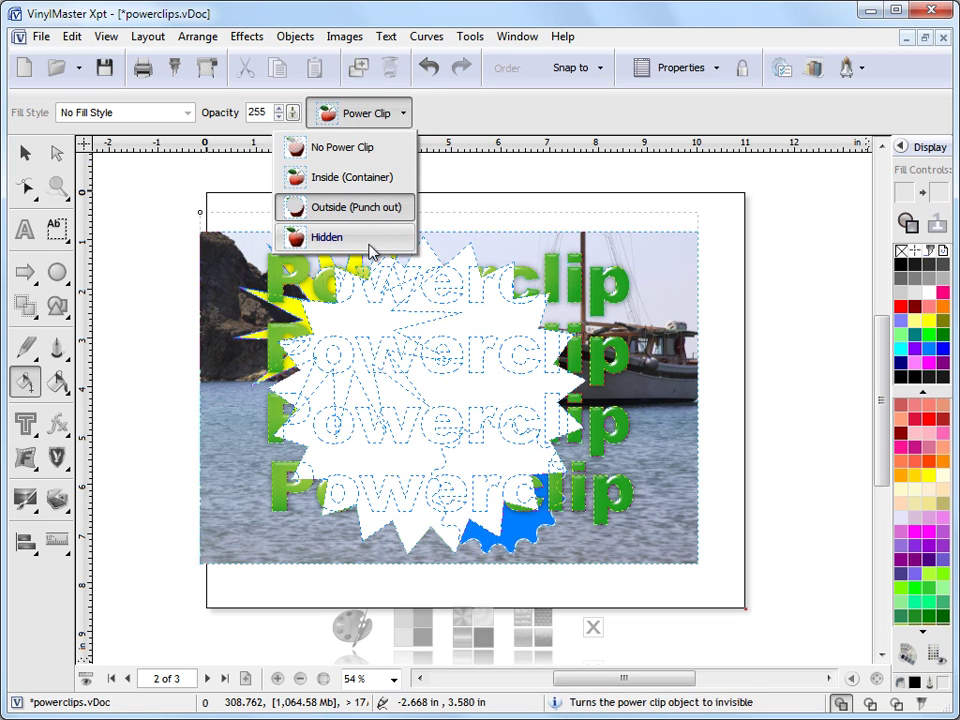
click(366, 177)
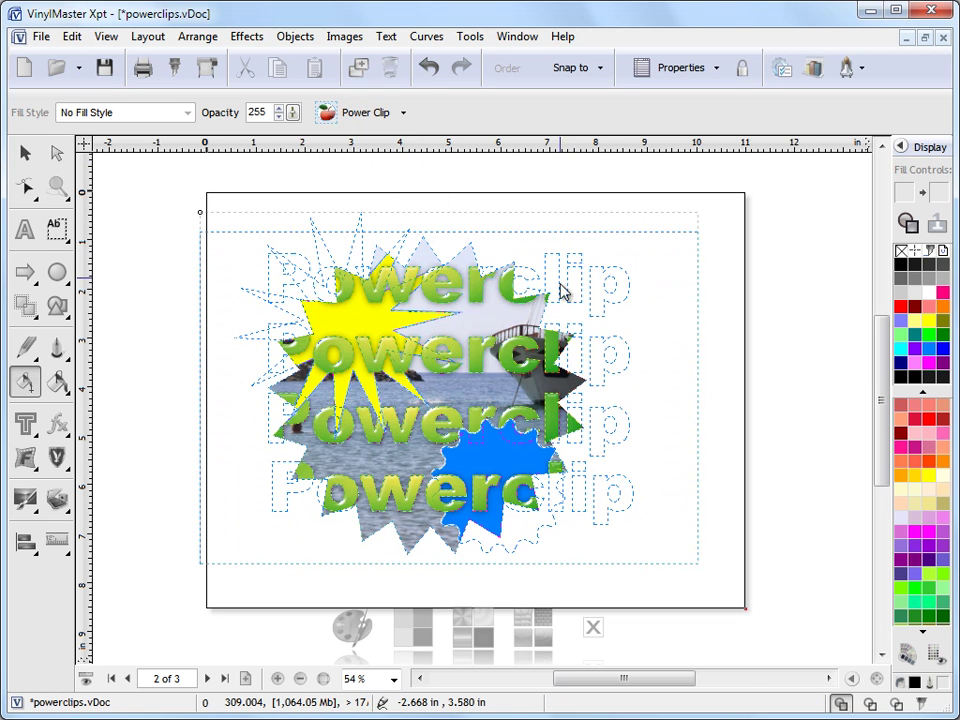
click(26, 152)
drag(396, 326, 460, 370)
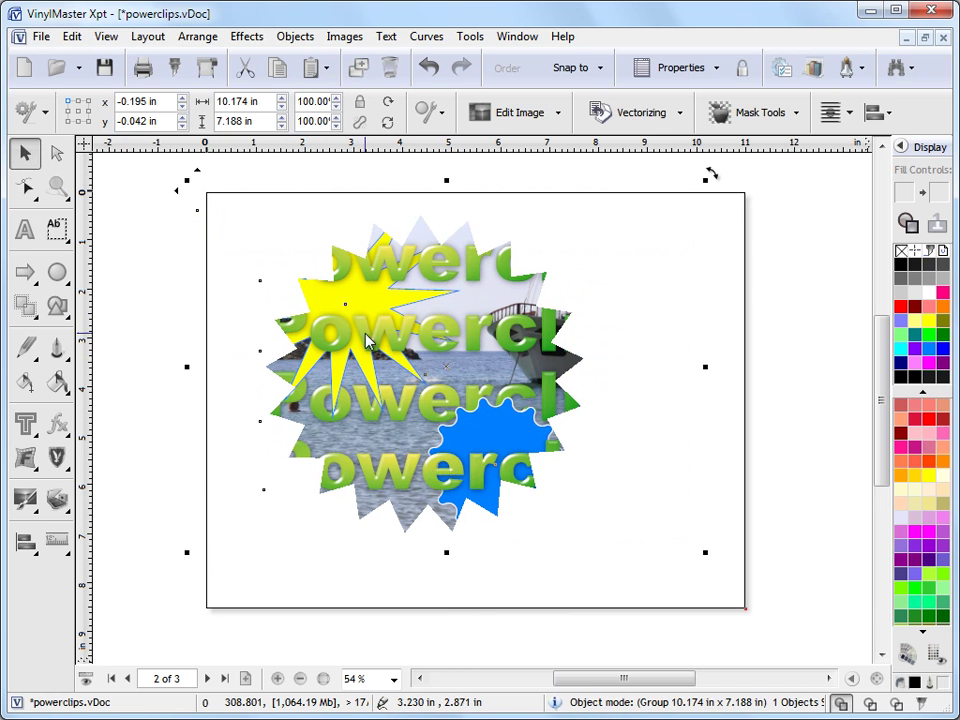
Add a Soft Shadow directly beneath the starburst power clip and nudge it to x -0.367, y 0.169 in
click(57, 428)
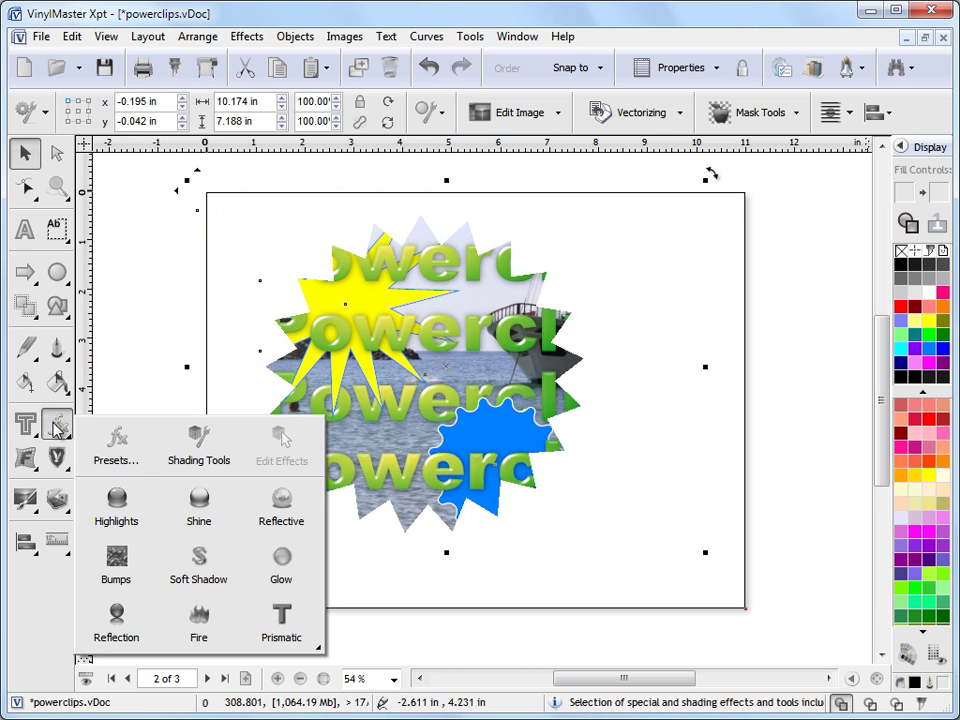
click(200, 558)
mouse_move(485, 415)
mouse_down()
mouse_move(471, 418)
mouse_move(497, 420)
mouse_up()
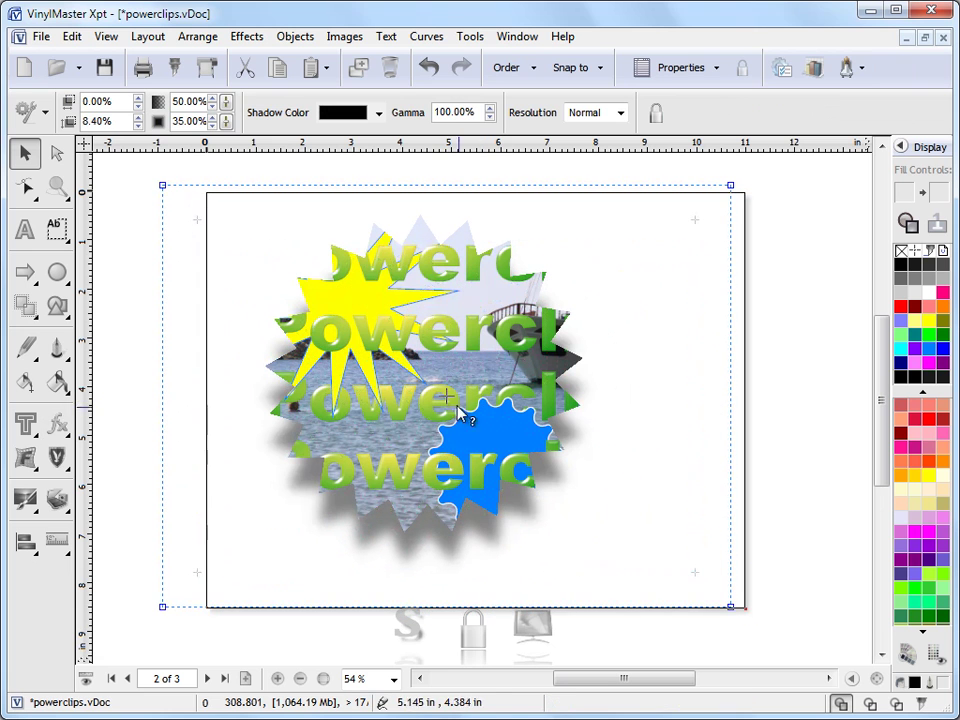
click(190, 230)
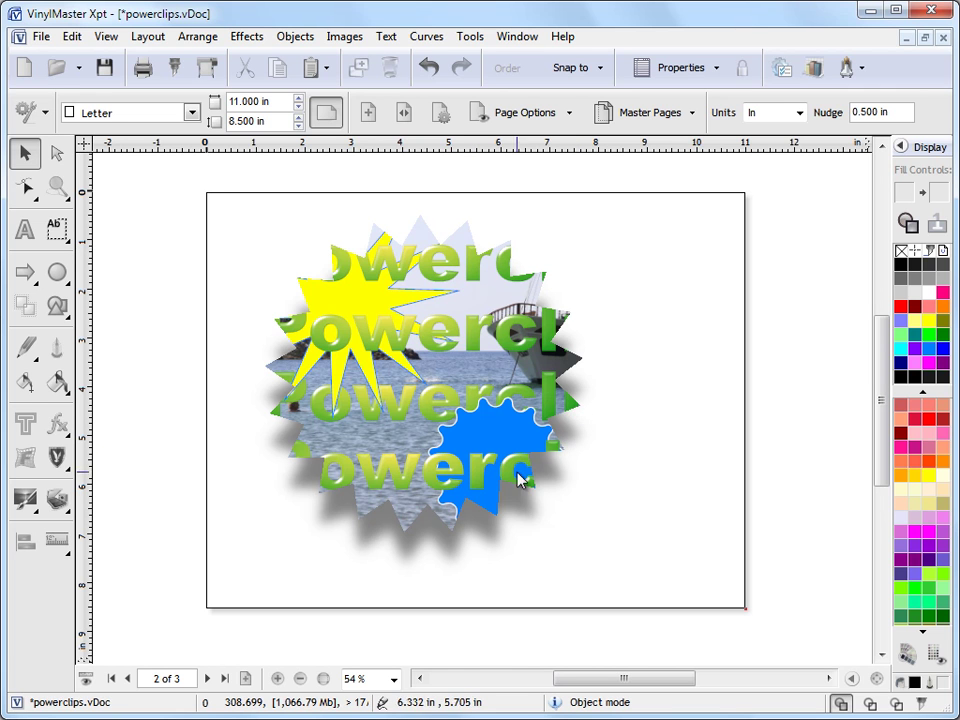
click(492, 365)
drag(470, 342, 478, 398)
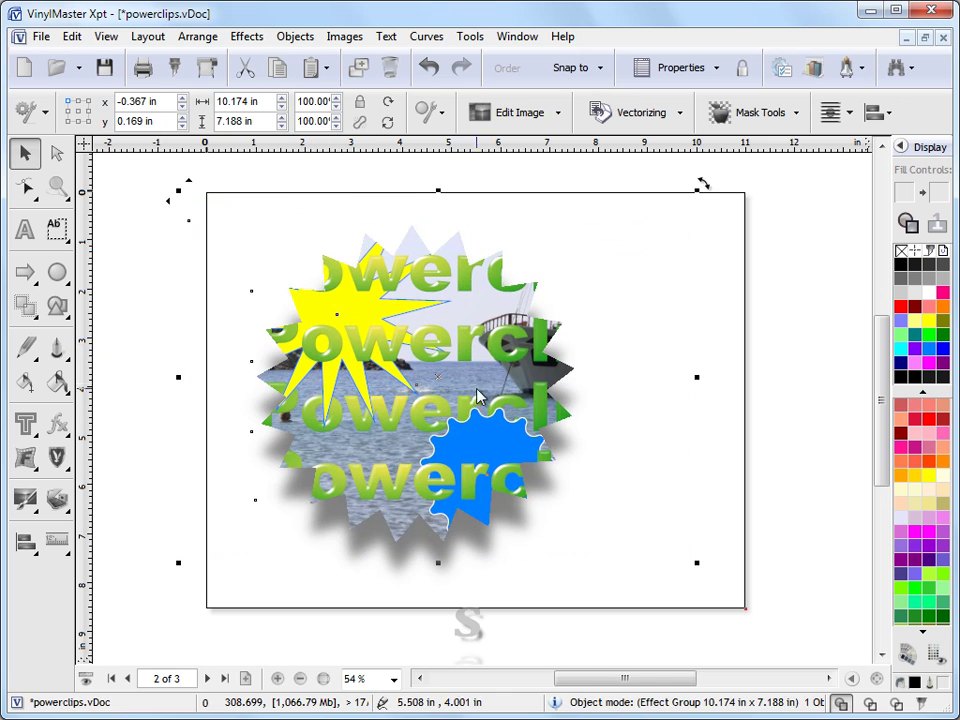